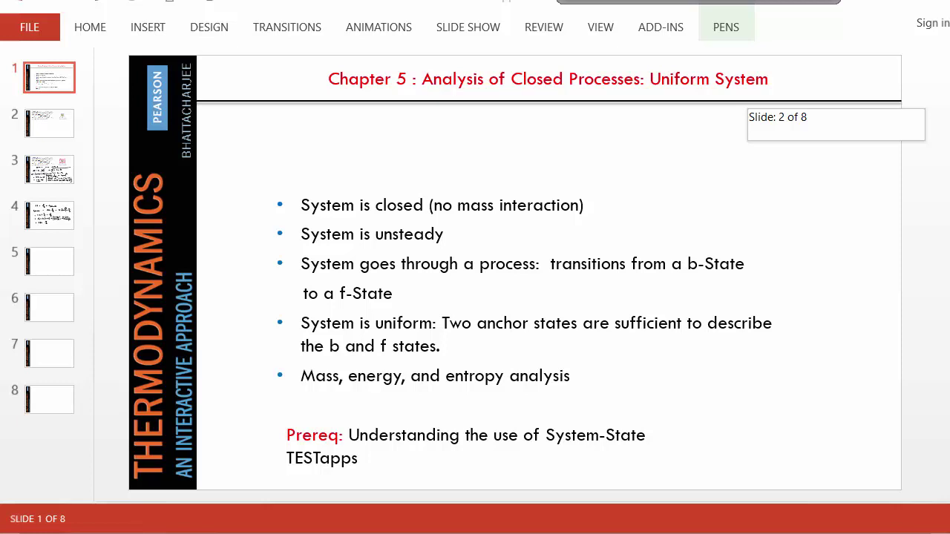
Step: With a blue pen, check the no-mass-interaction bullet and circle b-State, f-State and Processes
left_click(726, 27)
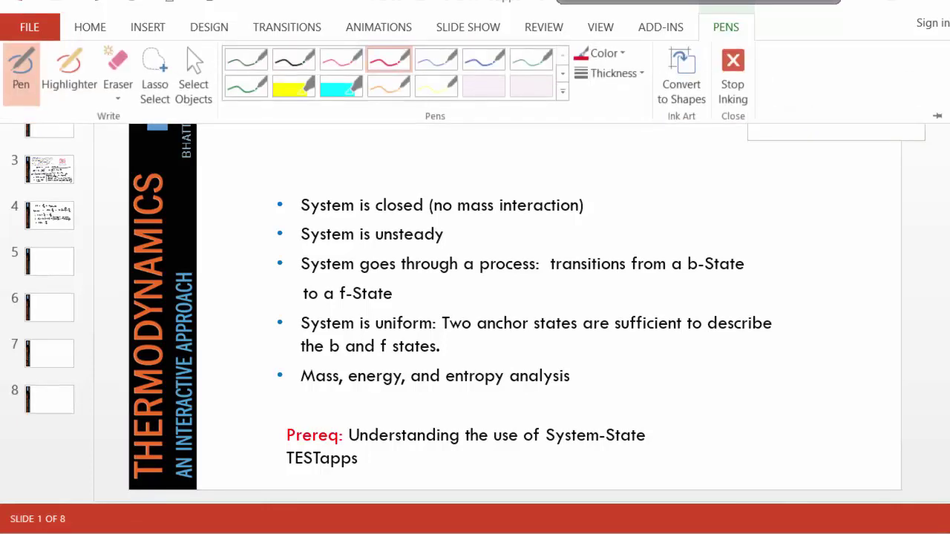
left_click(587, 204)
left_click_drag(598, 201, 617, 193)
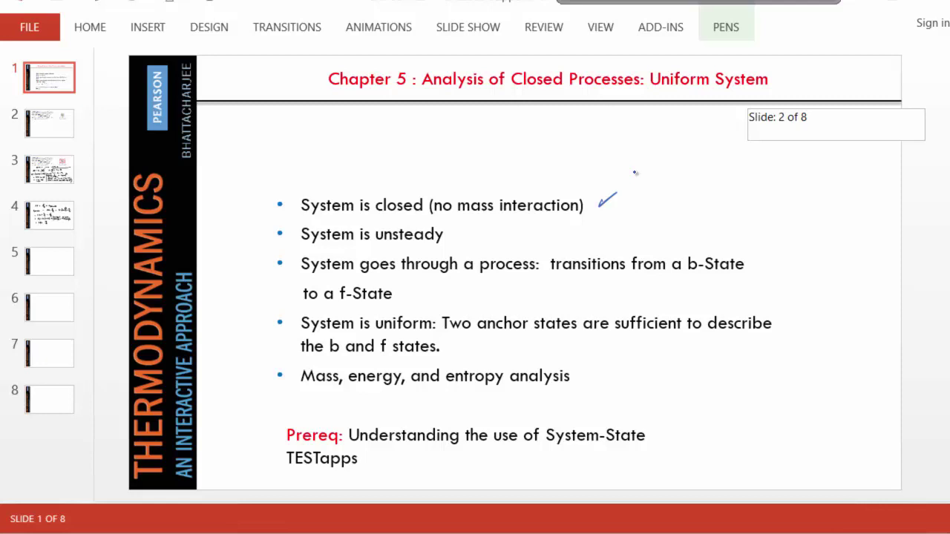
mouse_move(690, 246)
left_mouse_down()
mouse_move(680, 273)
mouse_move(698, 247)
left_mouse_up()
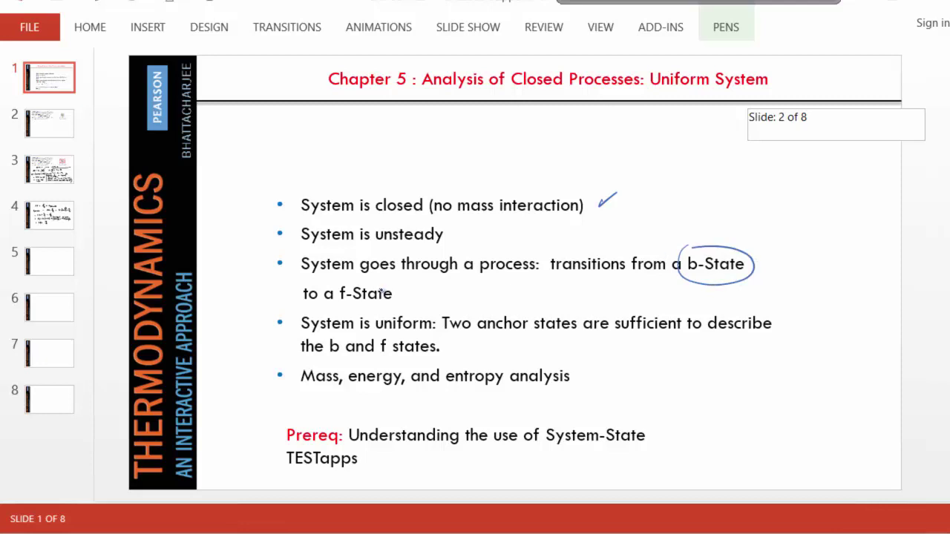
mouse_move(379, 273)
left_mouse_down()
mouse_move(399, 309)
mouse_move(383, 280)
left_mouse_up()
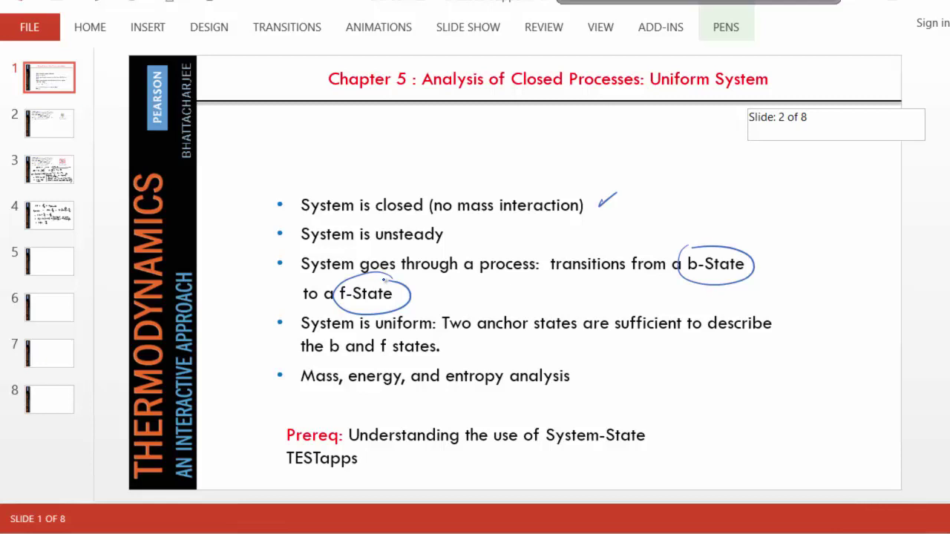
mouse_move(600, 60)
left_mouse_down()
mouse_move(563, 74)
mouse_move(603, 69)
left_mouse_up()
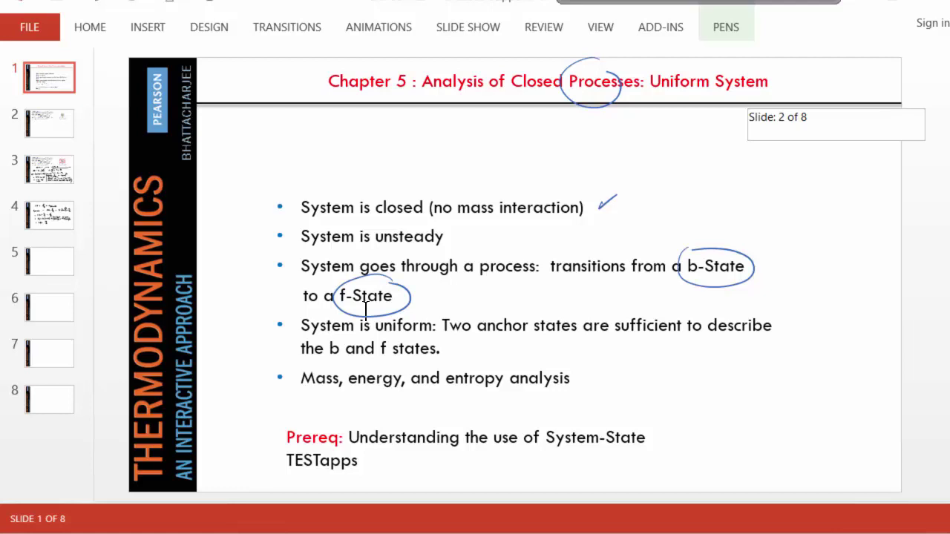
Step: Scroll to slide 2's 10,000 kg iron-block problem, dismissing the stray right-click menu
scroll(365, 310, "down", 1)
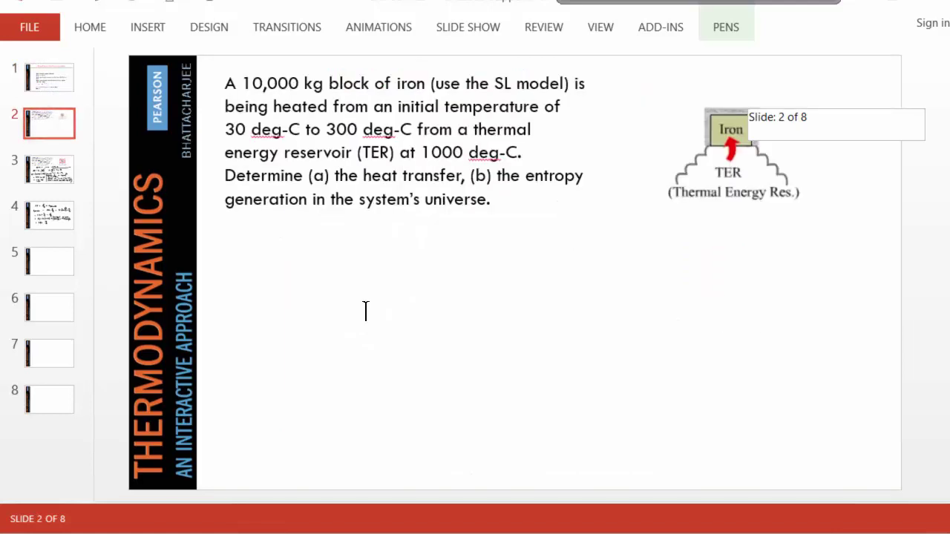
right_click(744, 313)
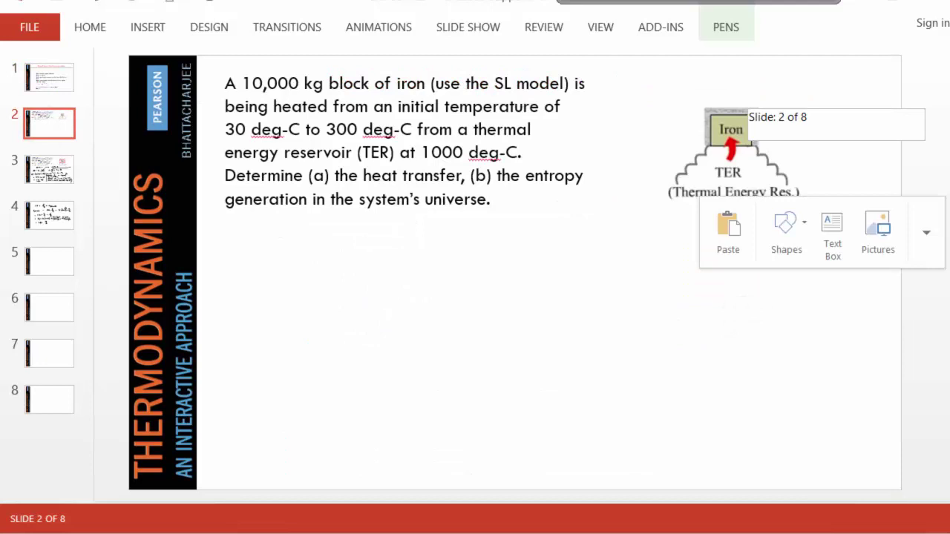
key("Escape")
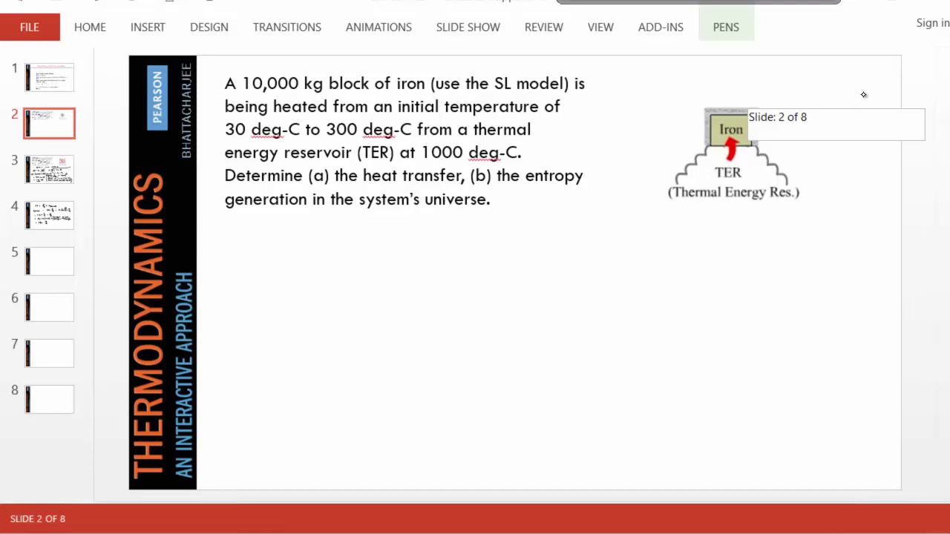
scroll(864, 94, "up", 1)
scroll(864, 95, "down", 1)
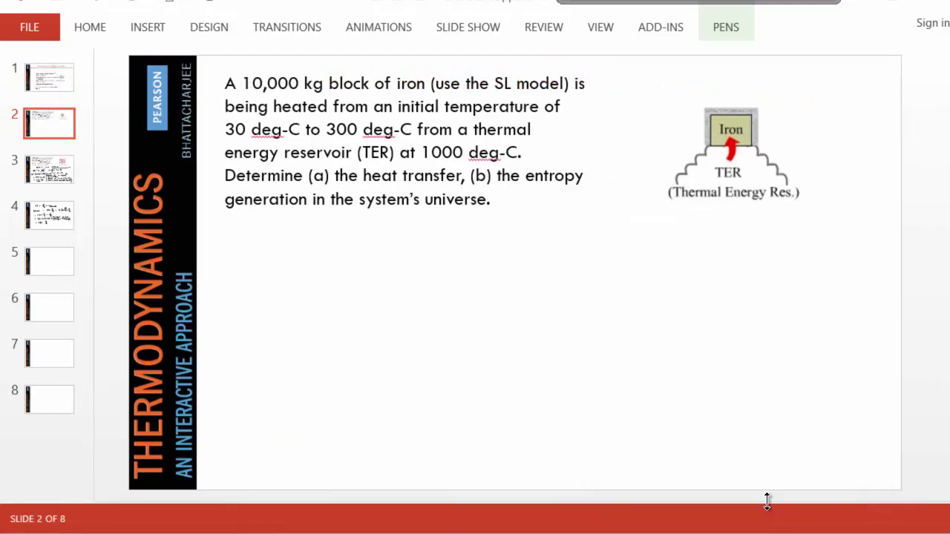
Step: In red ink, draw a dashed boundary around the iron block and circle 30 and 300 deg-C
mouse_move(696, 99)
left_mouse_down()
mouse_move(695, 142)
mouse_move(731, 159)
mouse_move(771, 156)
left_mouse_up()
left_click_drag(770, 99, 770, 119)
left_click_drag(768, 132, 768, 158)
left_click_drag(698, 101, 719, 100)
left_click_drag(730, 101, 749, 100)
left_click_drag(759, 100, 772, 100)
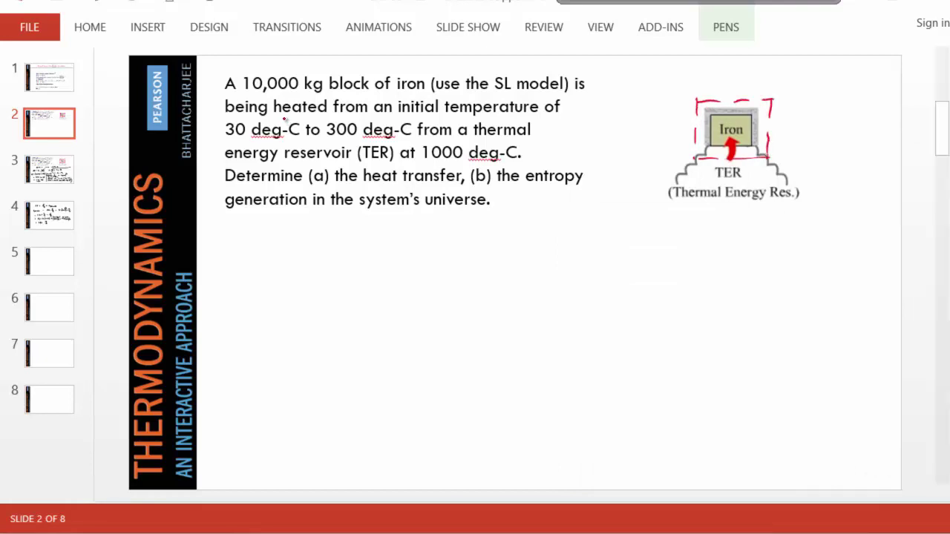
mouse_move(282, 106)
left_mouse_down()
mouse_move(291, 154)
mouse_move(300, 117)
left_mouse_up()
left_click_drag(357, 112, 338, 106)
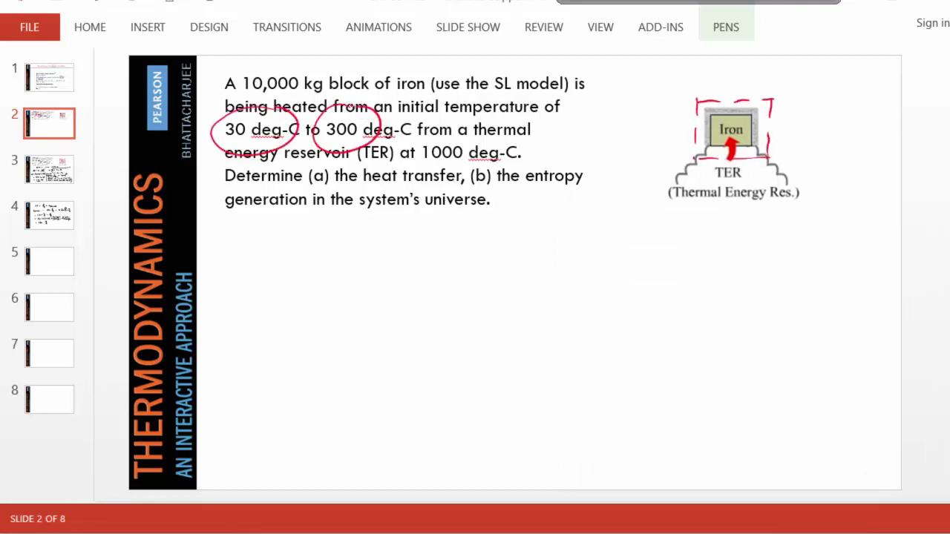
Step: Handwrite Qin and Sgen below the diagram
mouse_move(615, 251)
left_mouse_down()
mouse_move(604, 268)
mouse_move(628, 272)
left_mouse_up()
left_click(641, 268)
left_click_drag(635, 262, 643, 273)
mouse_move(425, 152)
left_mouse_down()
mouse_move(383, 201)
mouse_move(416, 153)
left_mouse_up()
left_click_drag(732, 251, 720, 274)
left_click_drag(740, 259, 728, 277)
left_click_drag(743, 263, 752, 274)
left_click_drag(754, 265, 770, 276)
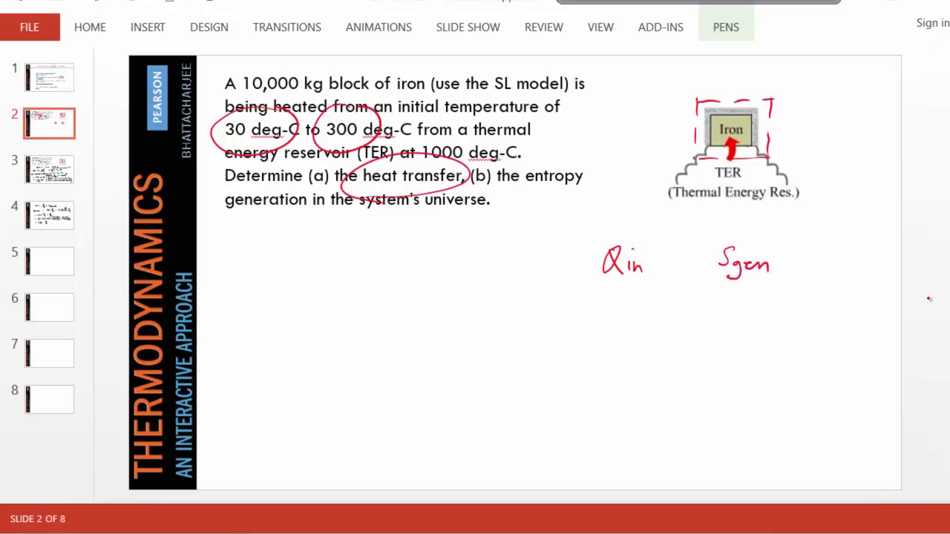
Step: Label the reservoir 1000°C with a leader line, then switch to the TEST website
mouse_move(747, 162)
left_mouse_down()
mouse_move(803, 238)
mouse_move(818, 243)
mouse_move(854, 222)
left_mouse_up()
mouse_move(866, 230)
left_mouse_down()
mouse_move(820, 260)
mouse_move(877, 258)
left_mouse_up()
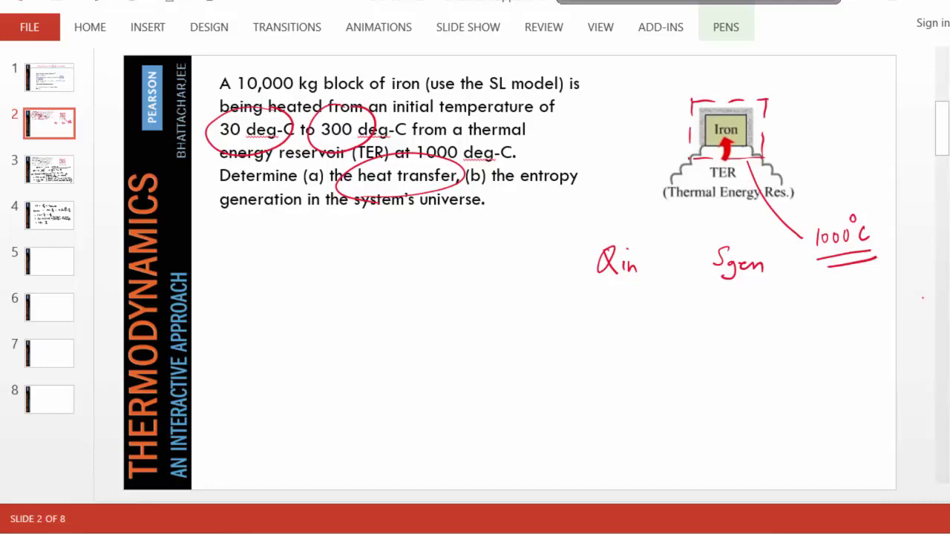
key("alt+Tab")
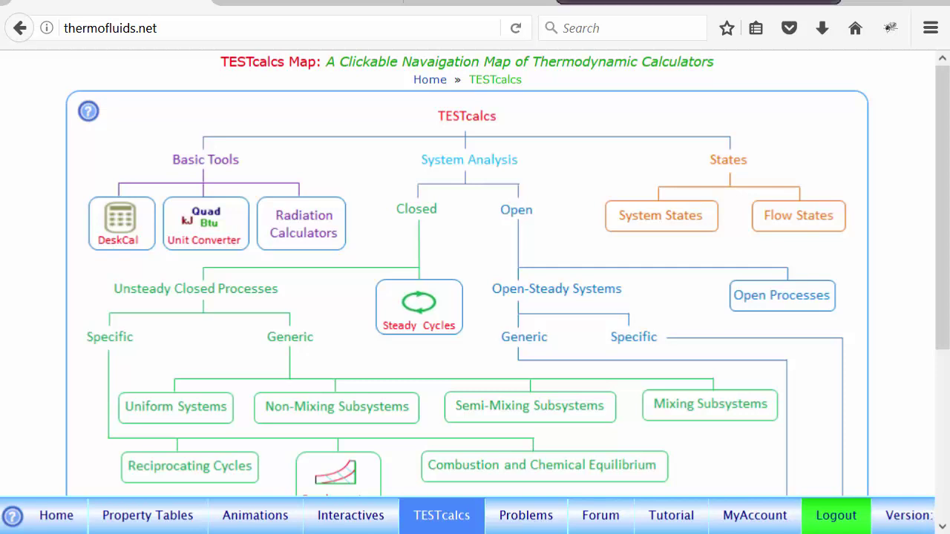
Step: Circle System Analysis, Closed, Unsteady Closed Processes, Generic and Uniform Systems on the map, then clear the ink
mouse_move(490, 142)
left_mouse_down()
mouse_move(414, 158)
mouse_move(494, 188)
mouse_move(460, 146)
left_mouse_up()
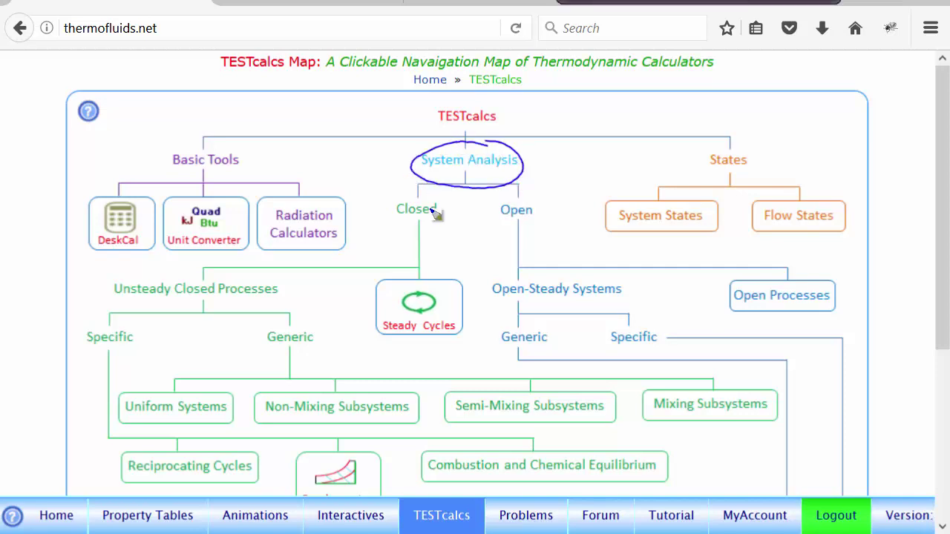
mouse_move(434, 199)
left_mouse_down()
mouse_move(446, 209)
mouse_move(417, 201)
left_mouse_up()
mouse_move(227, 263)
left_mouse_down()
mouse_move(168, 304)
mouse_move(264, 305)
mouse_move(170, 275)
left_mouse_up()
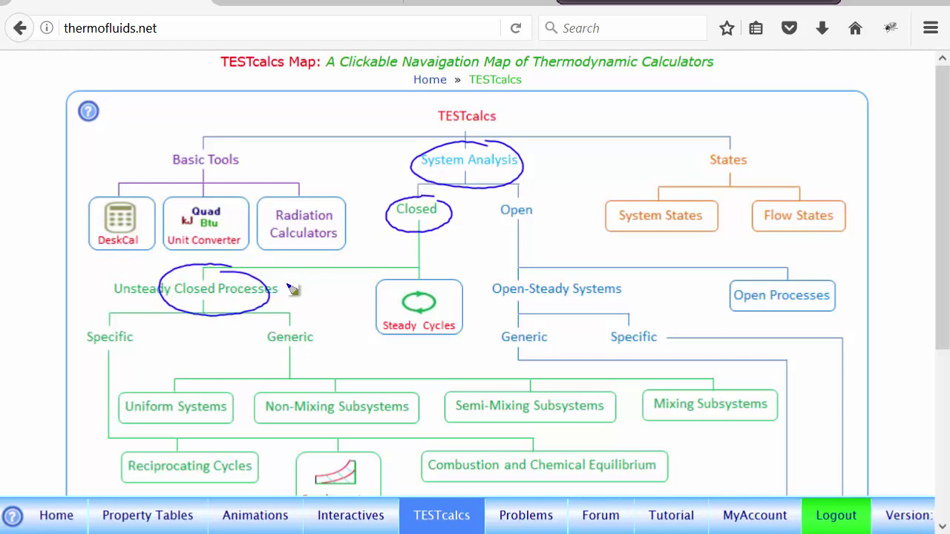
mouse_move(312, 326)
left_mouse_down()
mouse_move(257, 336)
mouse_move(292, 358)
mouse_move(304, 324)
left_mouse_up()
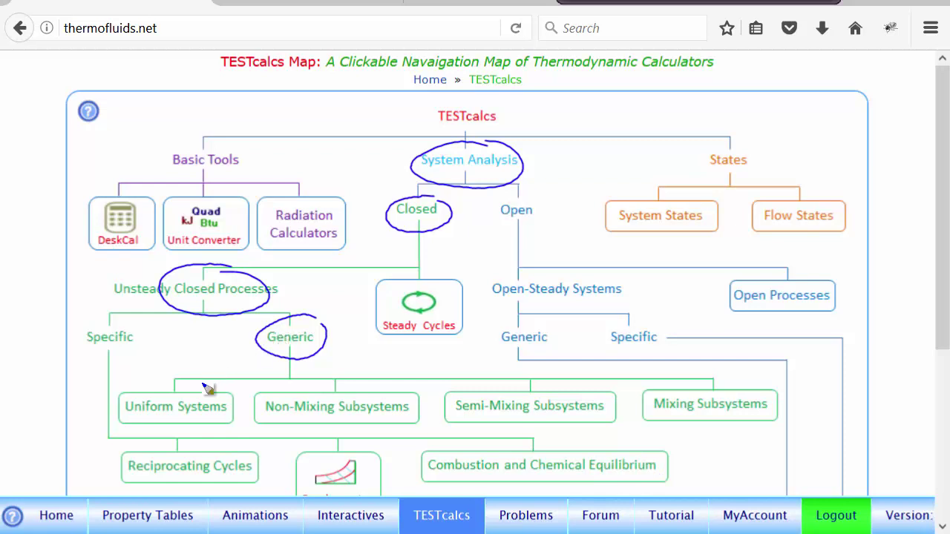
mouse_move(185, 378)
left_mouse_down()
mouse_move(175, 437)
mouse_move(150, 383)
left_mouse_up()
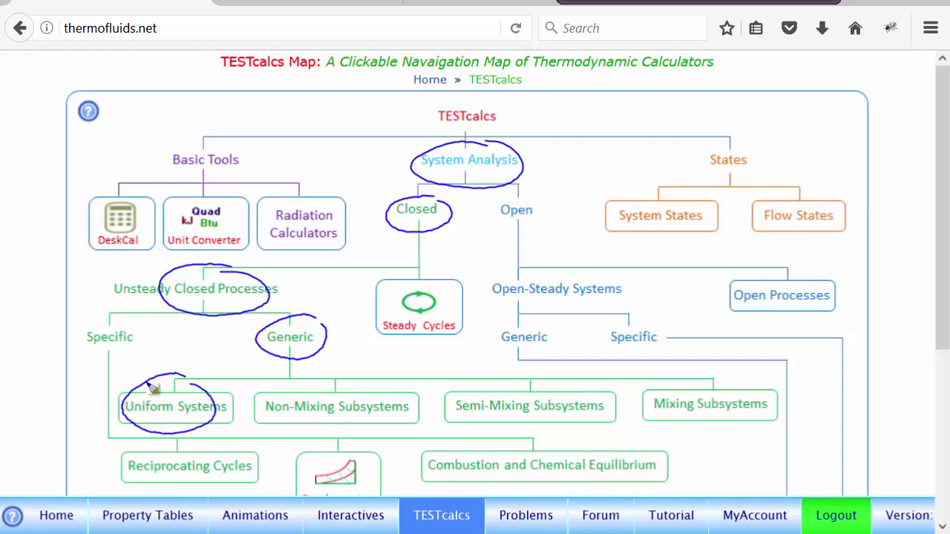
key("e")
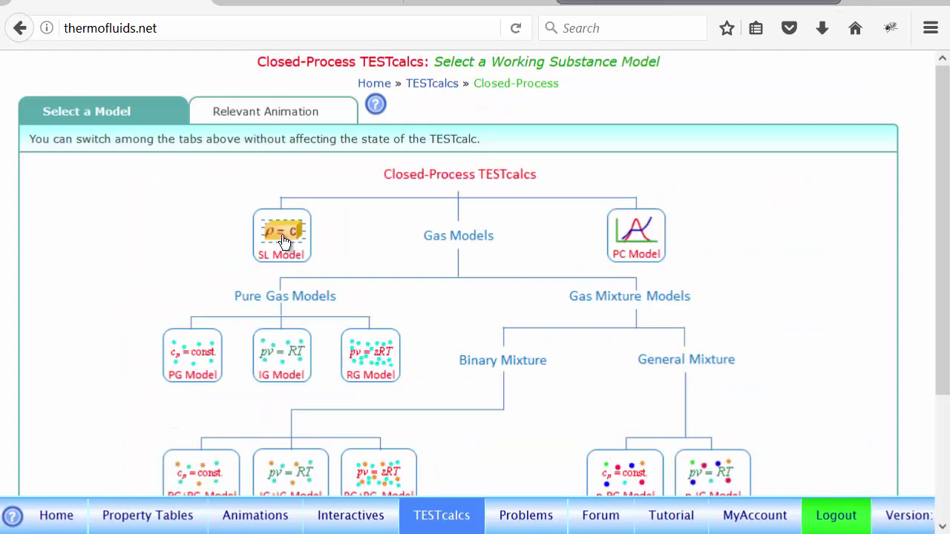
Step: Open the SL Model HTML5 TESTapp and scroll State-1's material list down to the solids
left_click(282, 236)
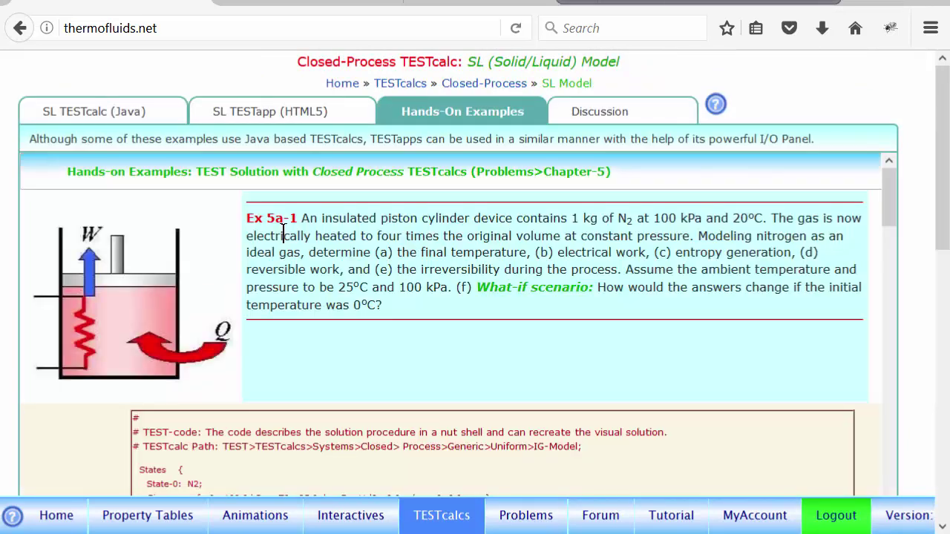
left_click(273, 122)
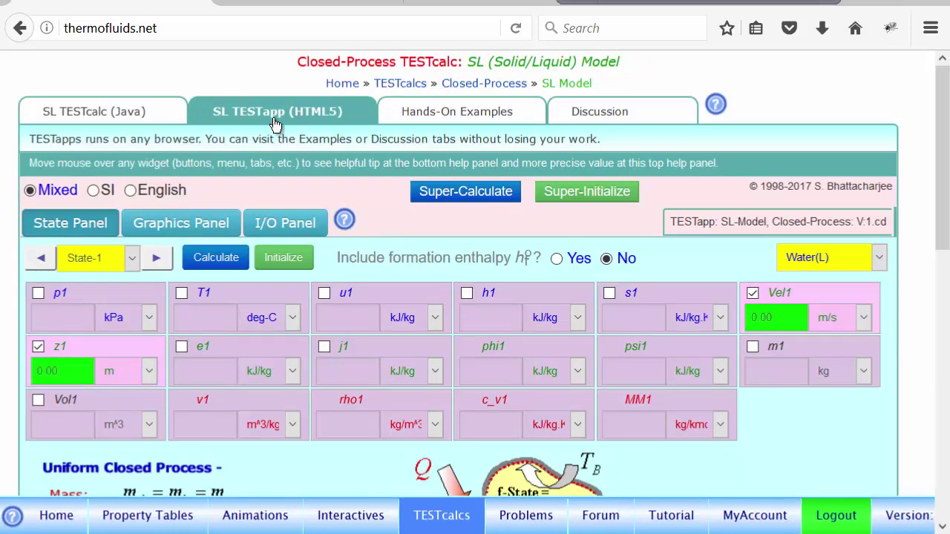
left_click(876, 260)
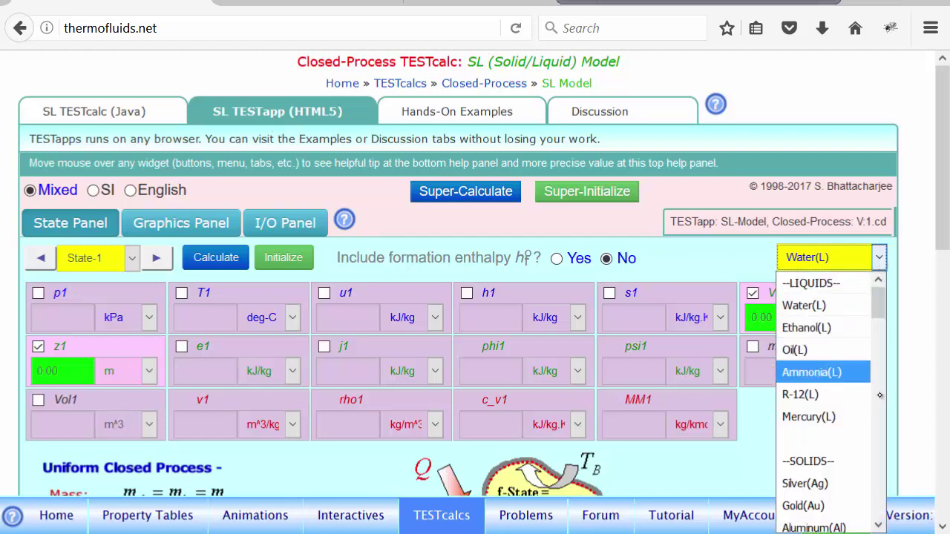
scroll(880, 396, "down", 6)
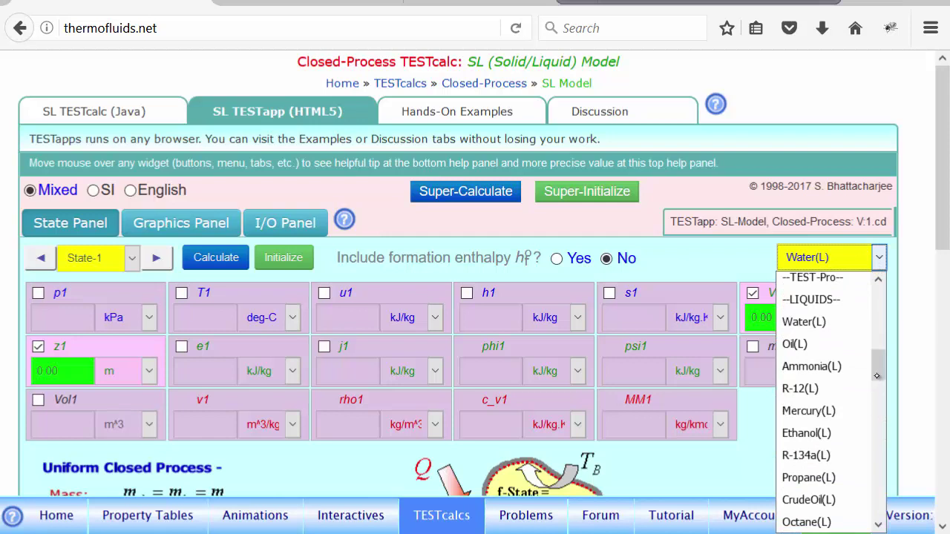
left_click_drag(877, 375, 879, 334)
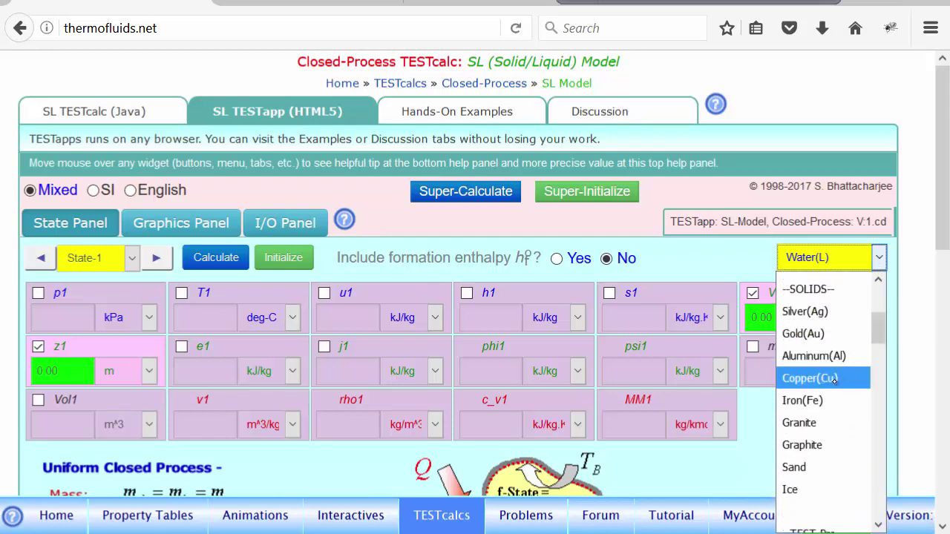
Step: Calculate State-1 as Iron(Fe) at T1 = 30 deg-C and m1 = 10000 kg
left_click(811, 403)
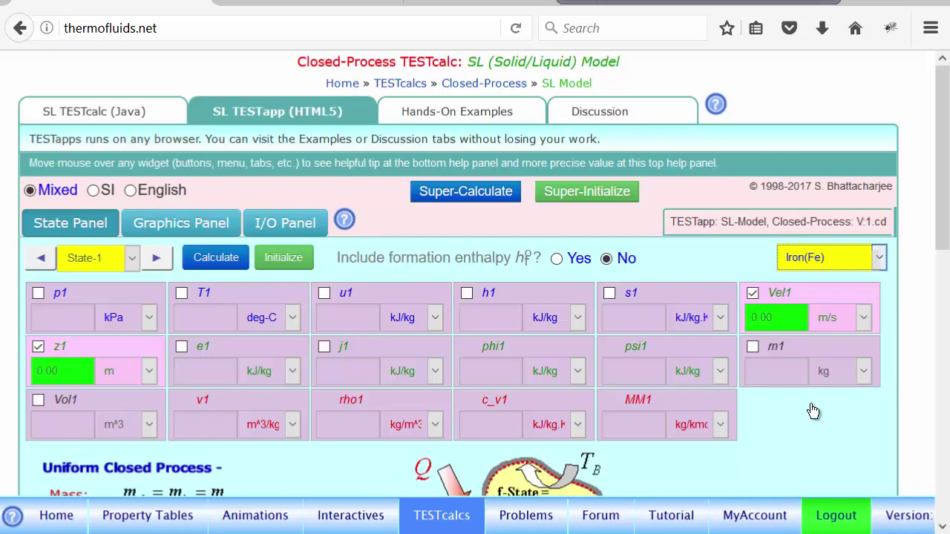
left_click(199, 319)
type("0")
key("BackSpace")
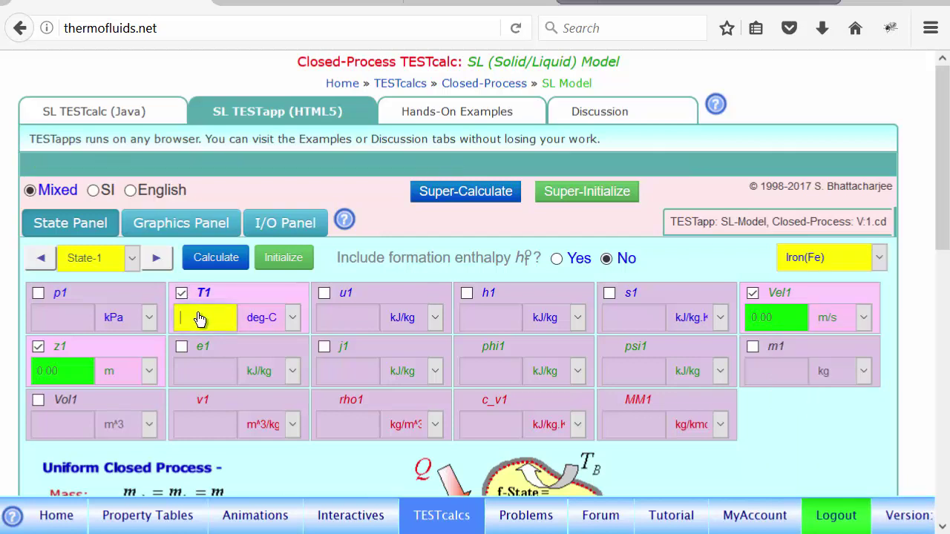
type("30")
left_click(758, 377)
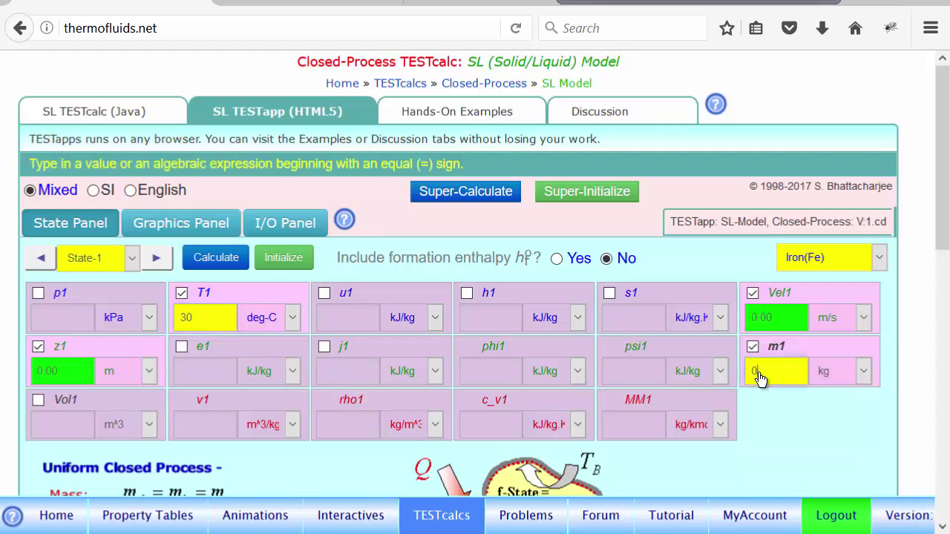
key("BackSpace")
type("10000")
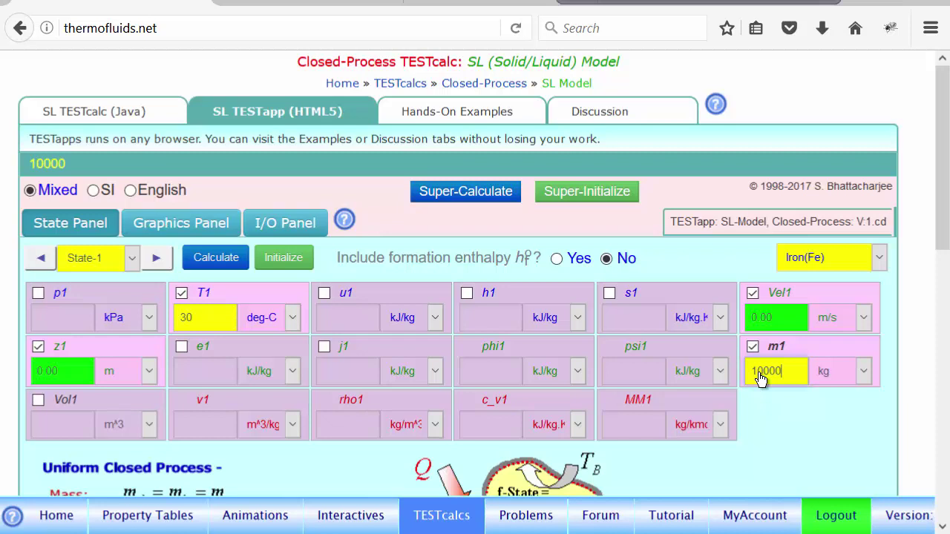
left_click(220, 261)
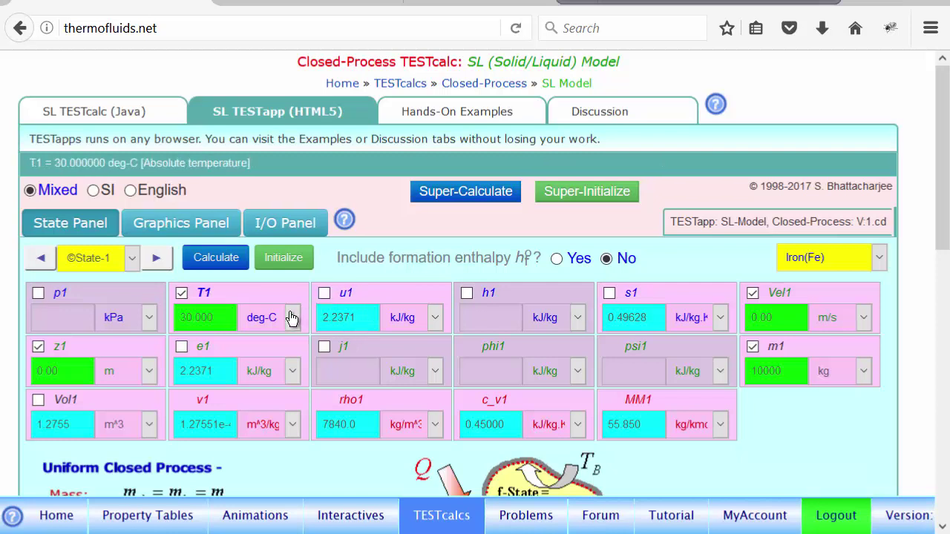
Step: Calculate State-2 at T2 = 300 deg-C with m2 = m1
left_click(156, 257)
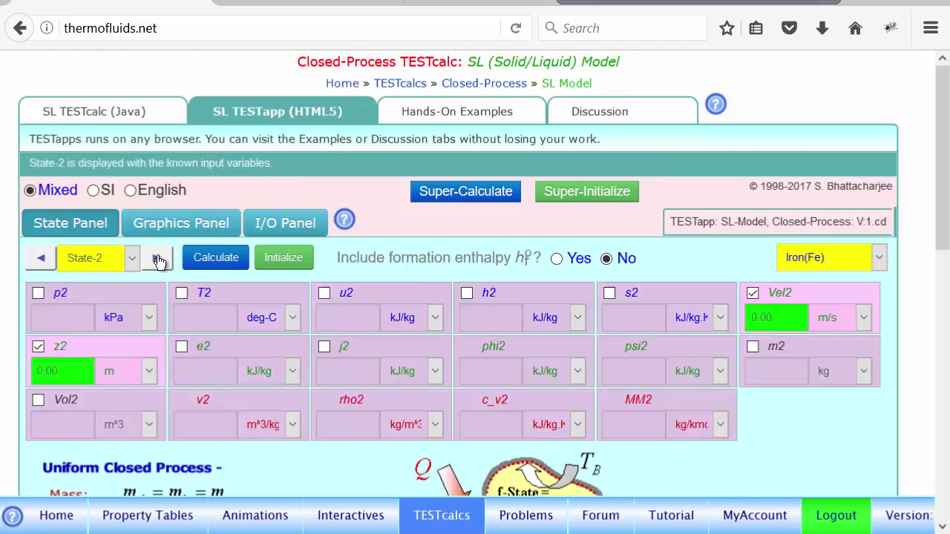
left_click(194, 317)
type("0")
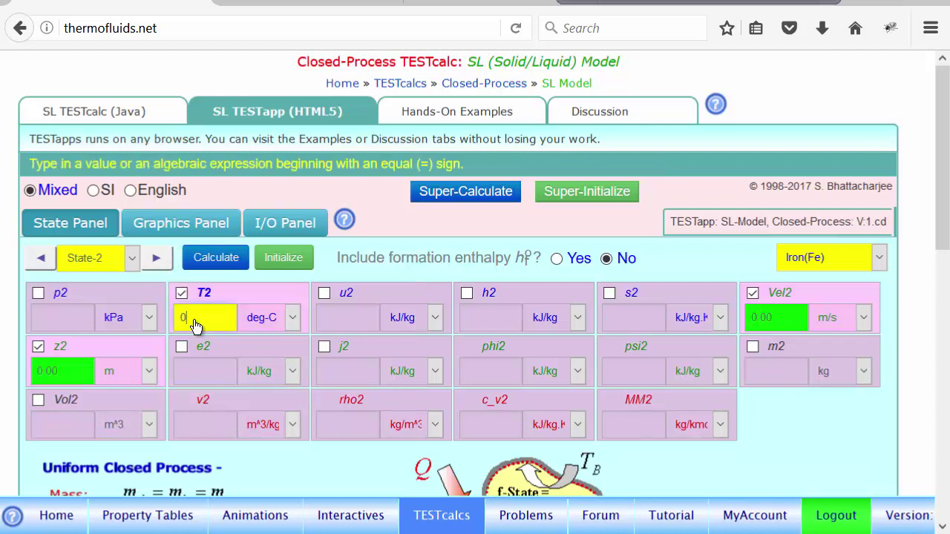
key("BackSpace")
type("3000")
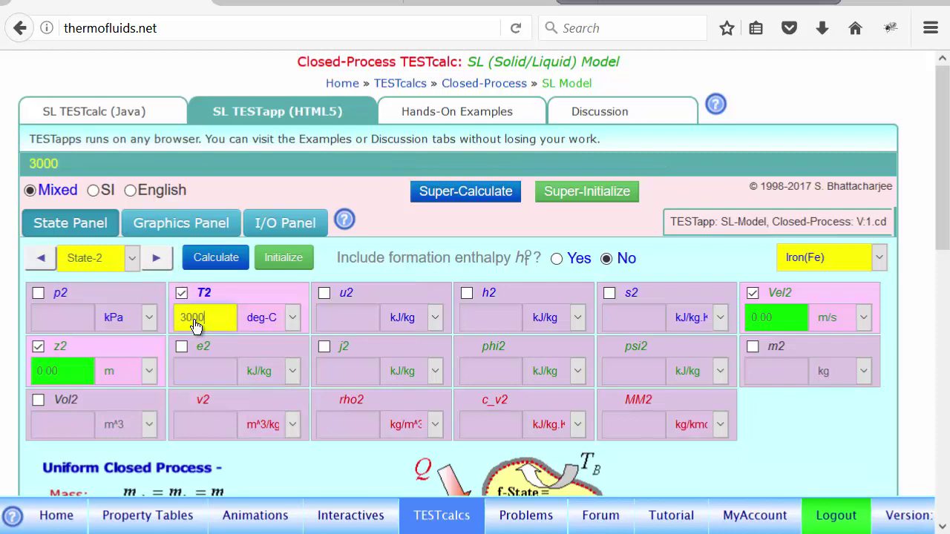
key("BackSpace")
left_click(776, 377)
key("BackSpace")
type("=m1")
key("Return")
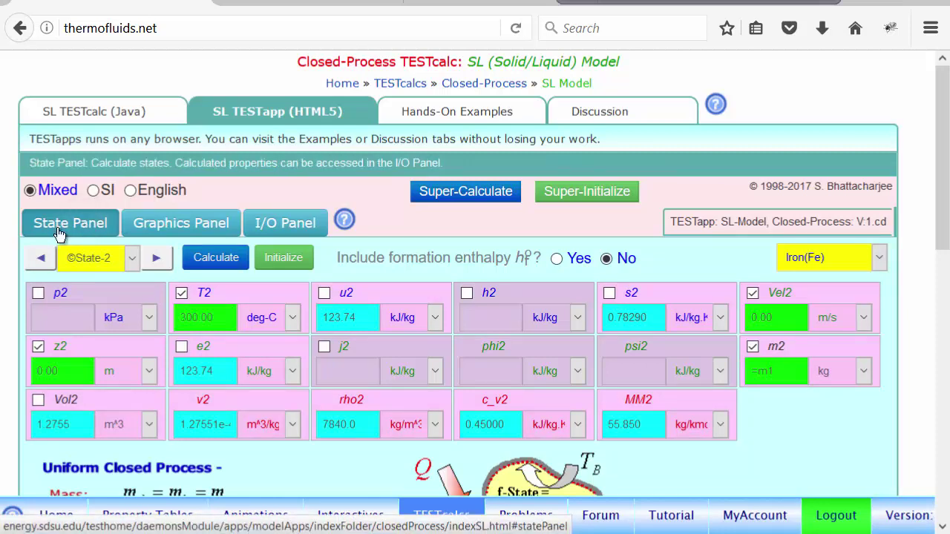
left_click_drag(944, 242, 943, 294)
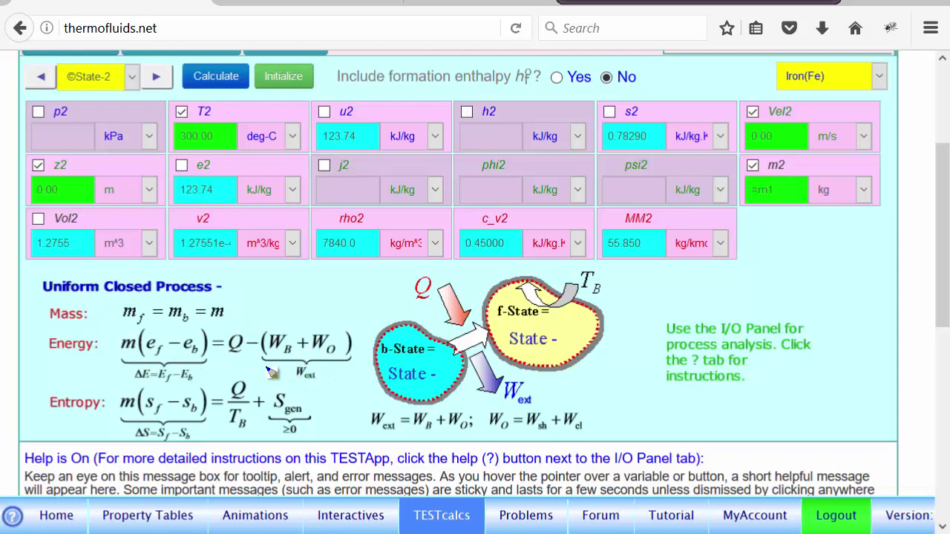
left_click_drag(262, 369, 306, 317)
left_click_drag(312, 307, 315, 313)
left_click_drag(300, 366, 356, 304)
left_click_drag(346, 308, 353, 312)
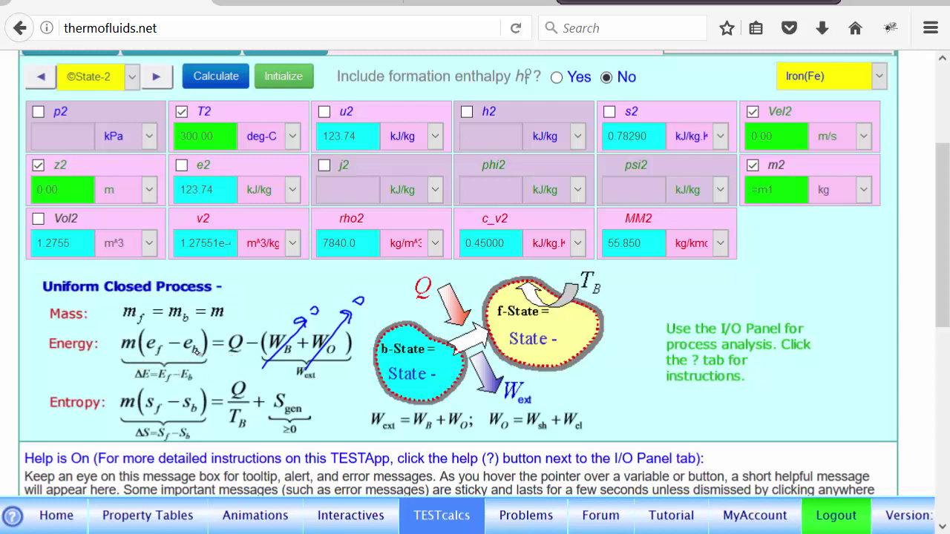
key("Escape")
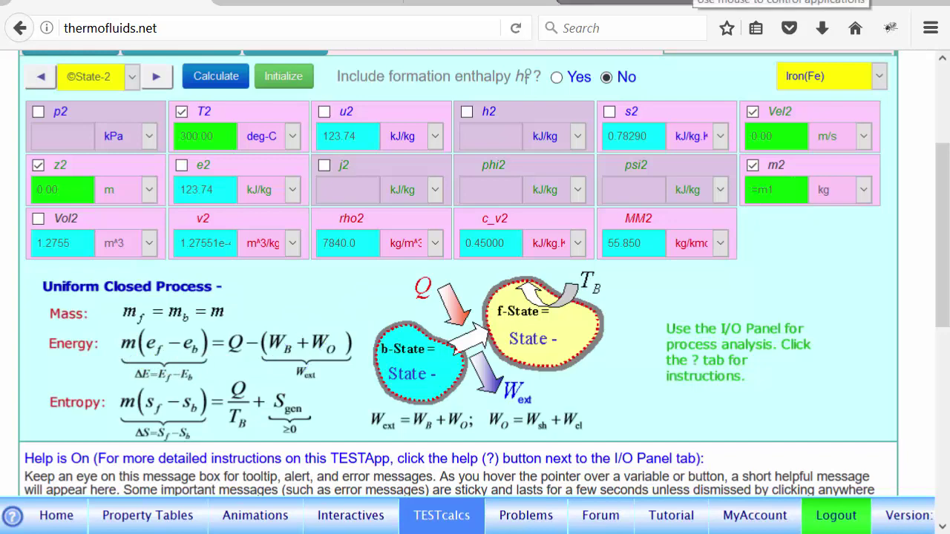
Step: In the I/O Panel, evaluate Qin = m1*(e2-e1); giving about 1214999.97
scroll(290, 228, "up", 5)
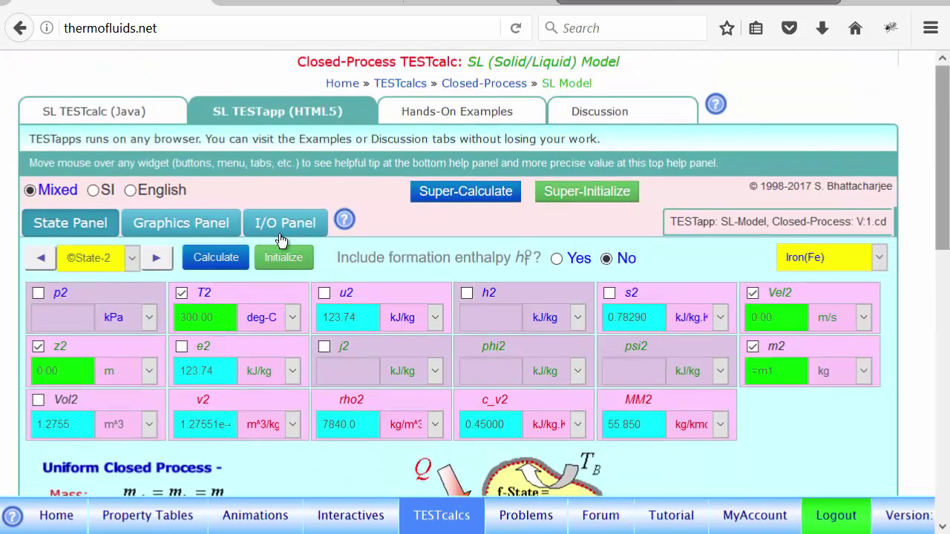
left_click(289, 228)
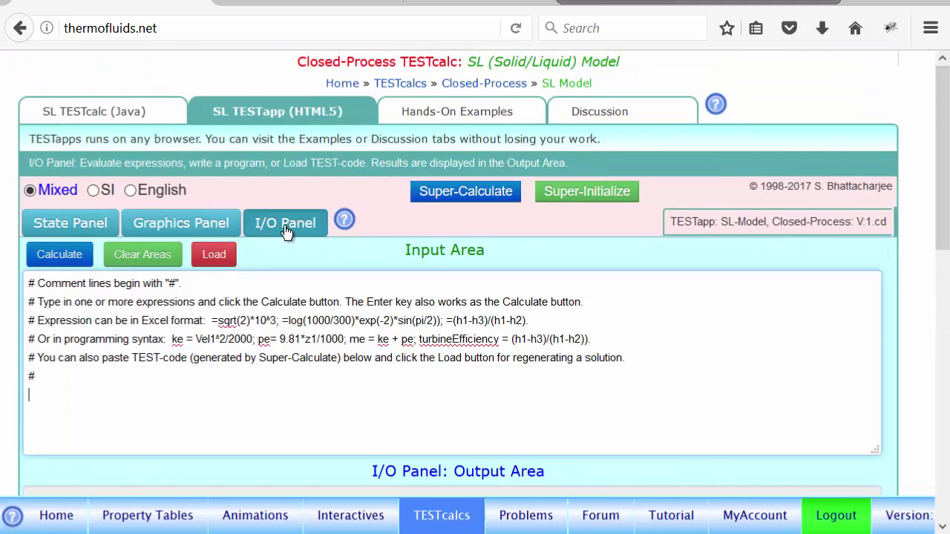
type("Qin = m1*(e2-e2")
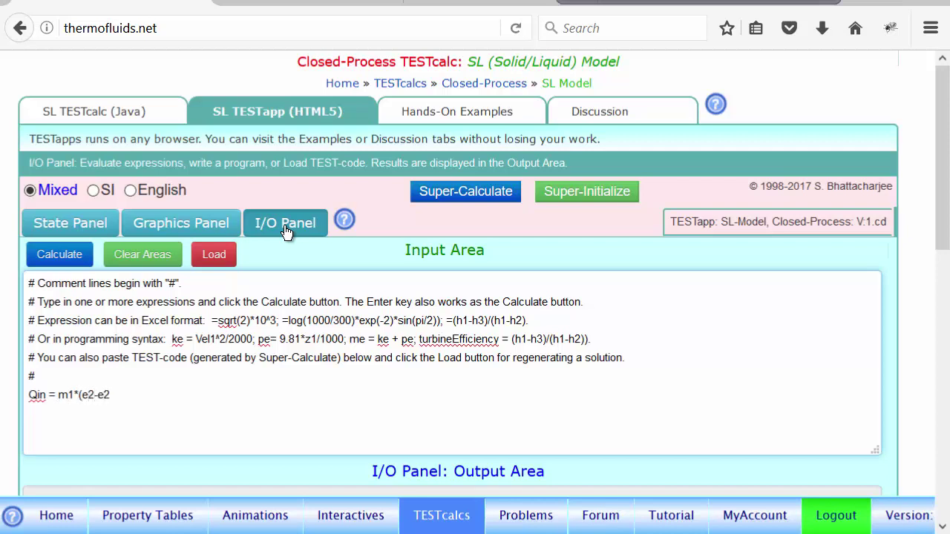
key("BackSpace")
type("1);")
key("Return")
scroll(191, 443, "down", 2)
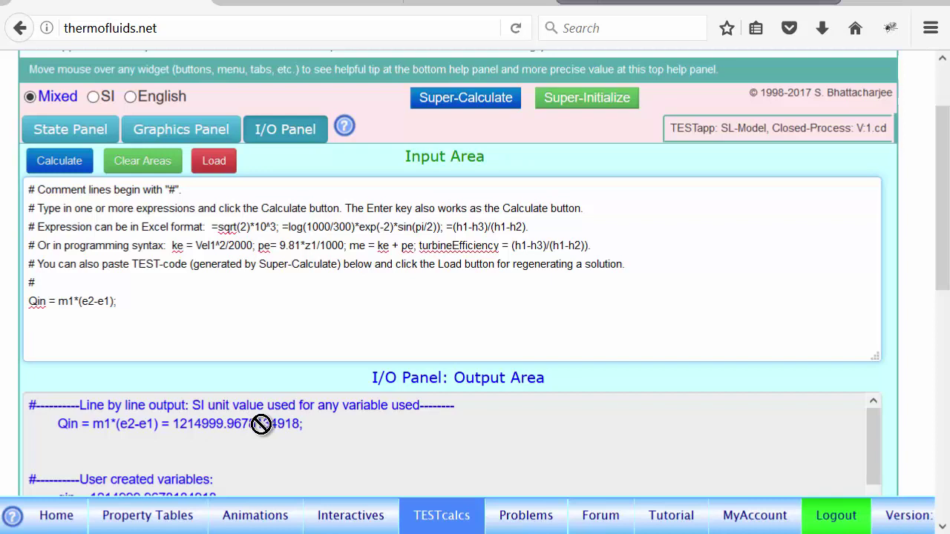
left_click(58, 130)
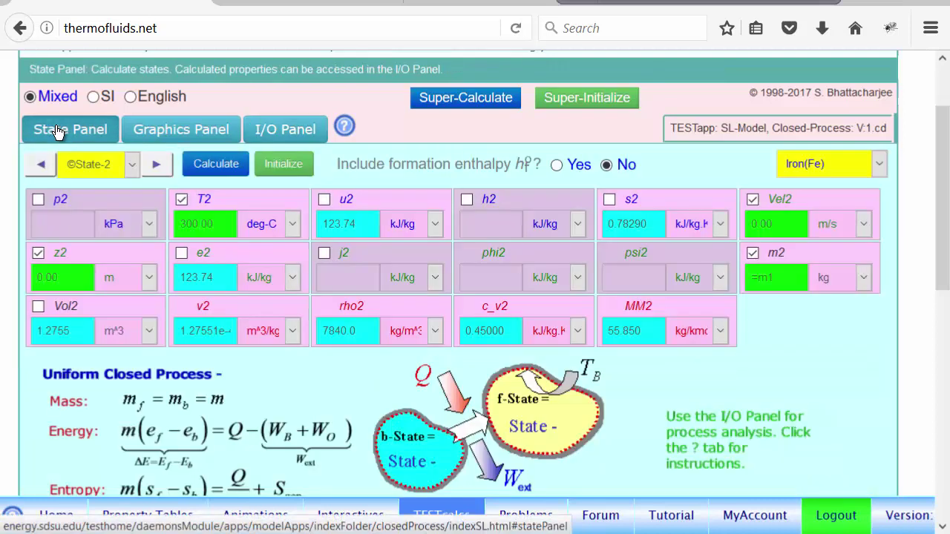
scroll(148, 405, "down", 3)
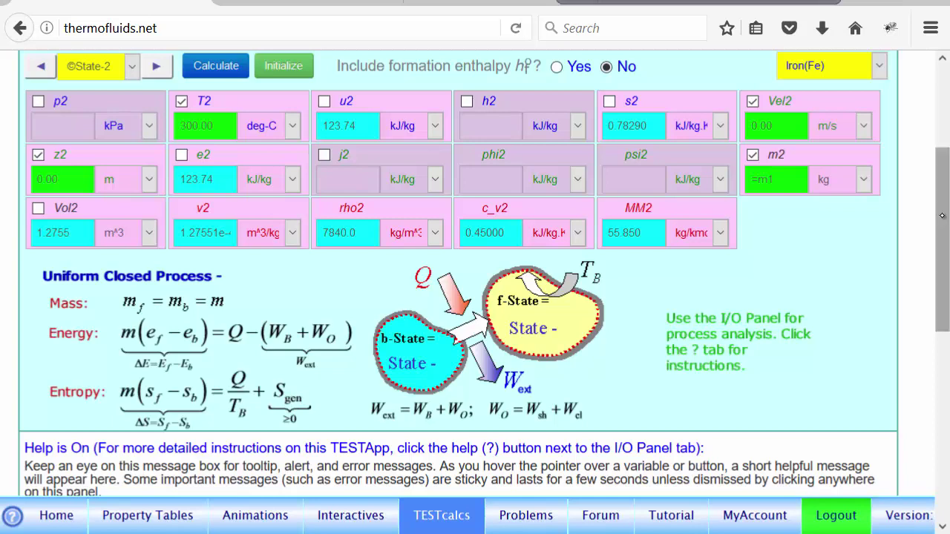
left_click_drag(944, 216, 944, 141)
left_click(290, 212)
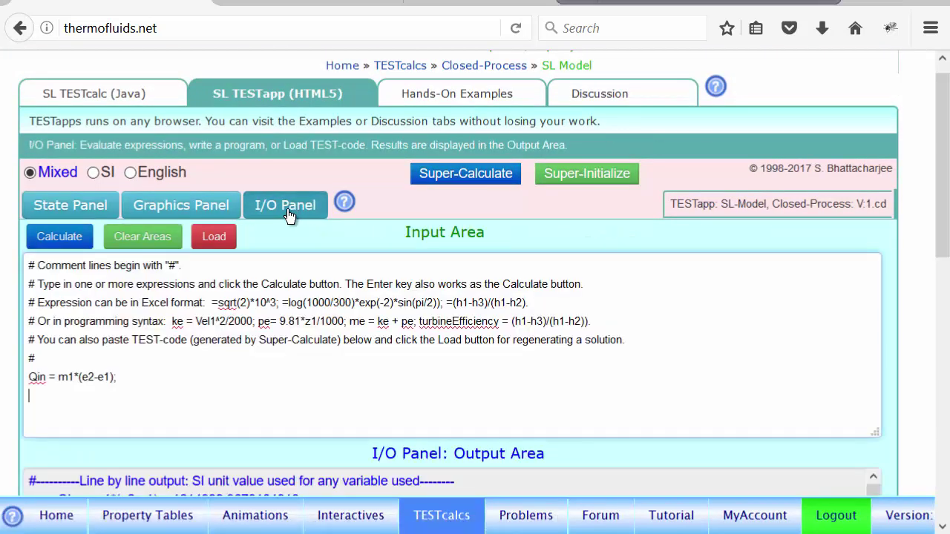
Step: Type Sgen = m1*(s2-s1) - Qin/(1000+273); on the line below Qin
type("Sgen = m1*(s2-")
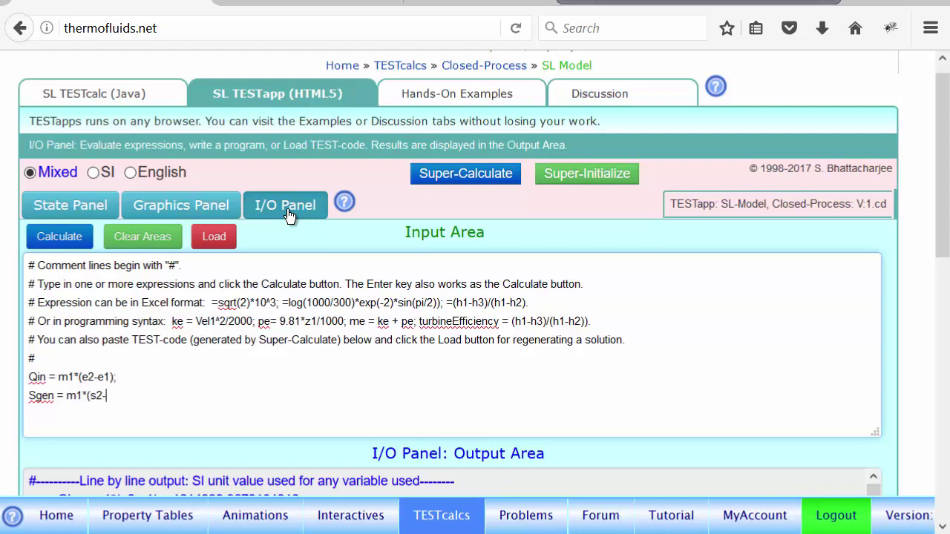
type("s1) - Qin/(1000")
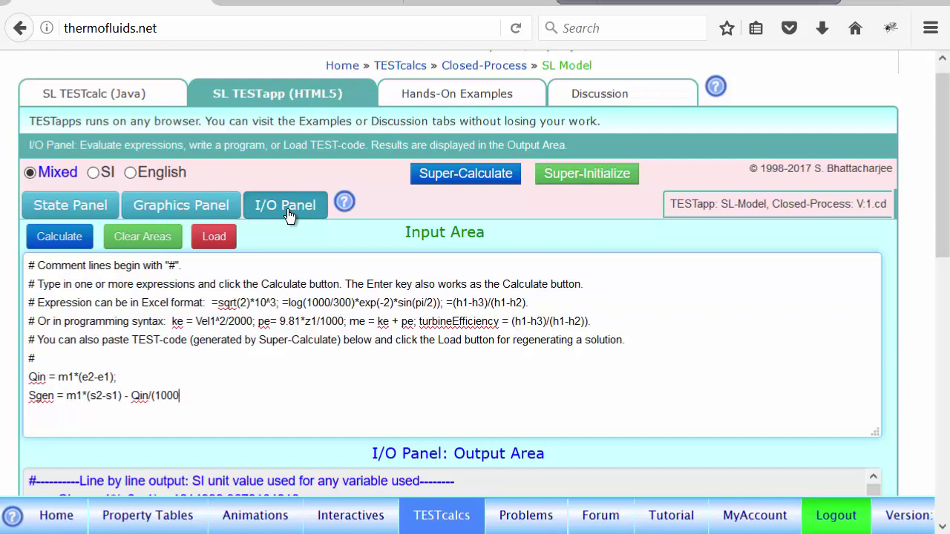
type("+273);")
Step: Evaluate the Sgen line and mark the Qin and Sgen = 1911.70 results in the output
key("Return")
scroll(668, 371, "down", 3)
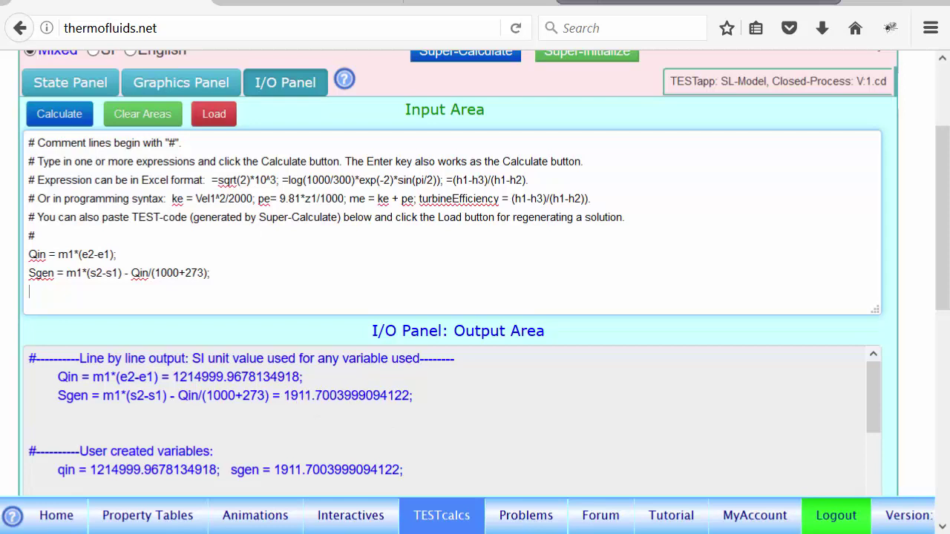
mouse_move(320, 385)
left_mouse_down()
mouse_move(296, 415)
mouse_move(327, 382)
left_mouse_up()
left_click_drag(193, 363, 230, 361)
mouse_move(171, 395)
left_mouse_down()
mouse_move(253, 376)
mouse_move(150, 374)
left_mouse_up()
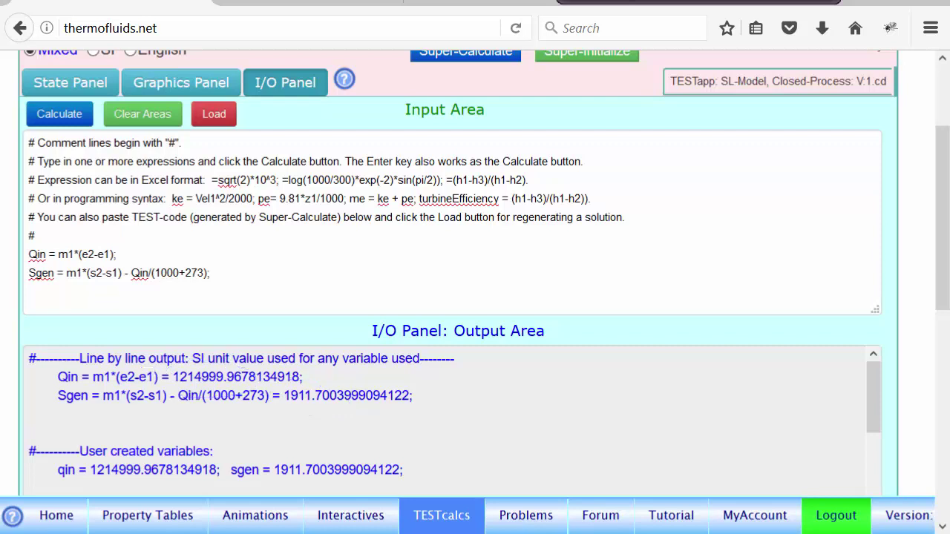
left_click_drag(943, 214, 937, 87)
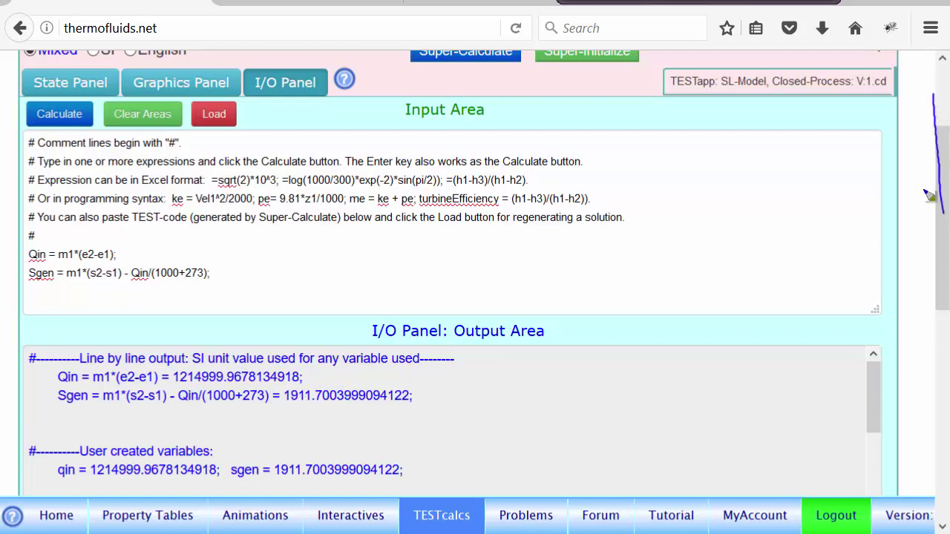